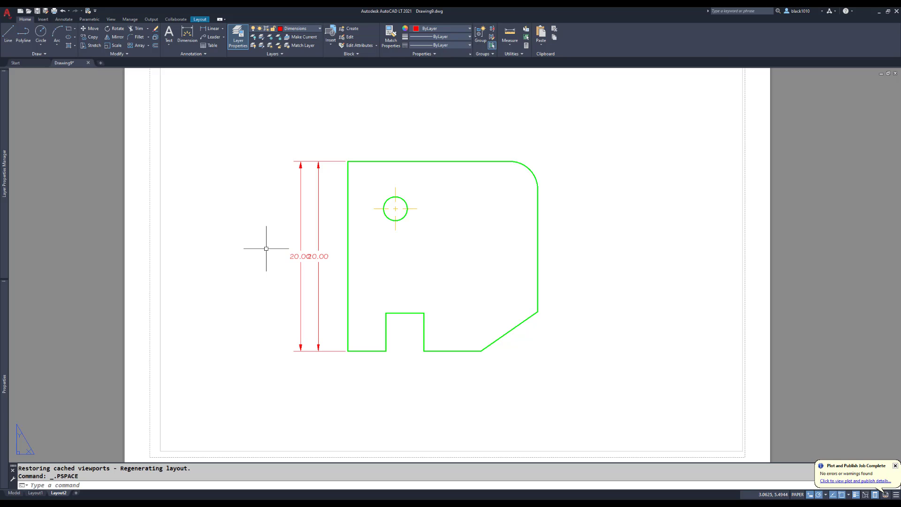
Step: Delete the vertical dimension beside the part's left edge in model space
click(15, 492)
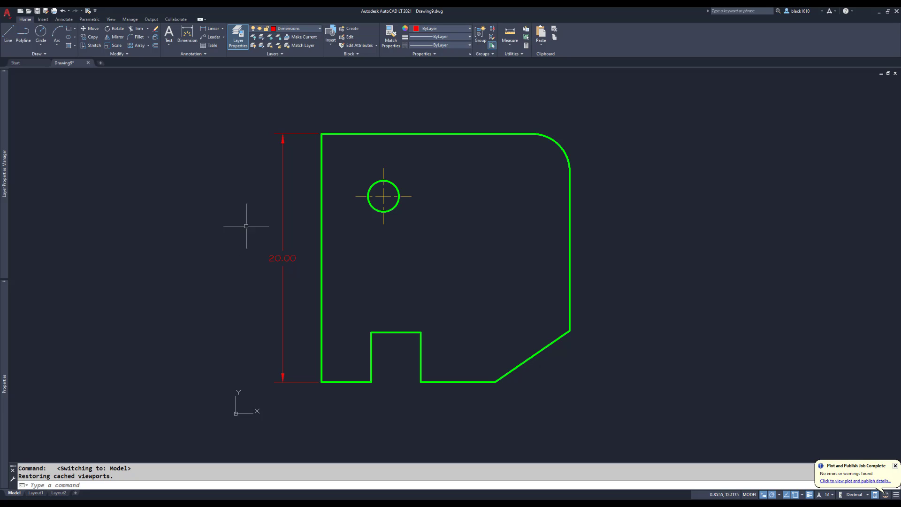
click(282, 207)
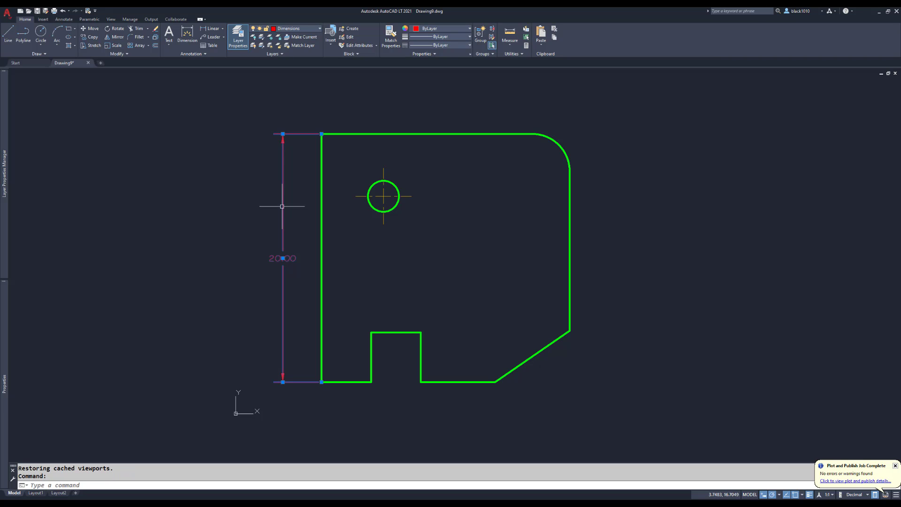
key(Delete)
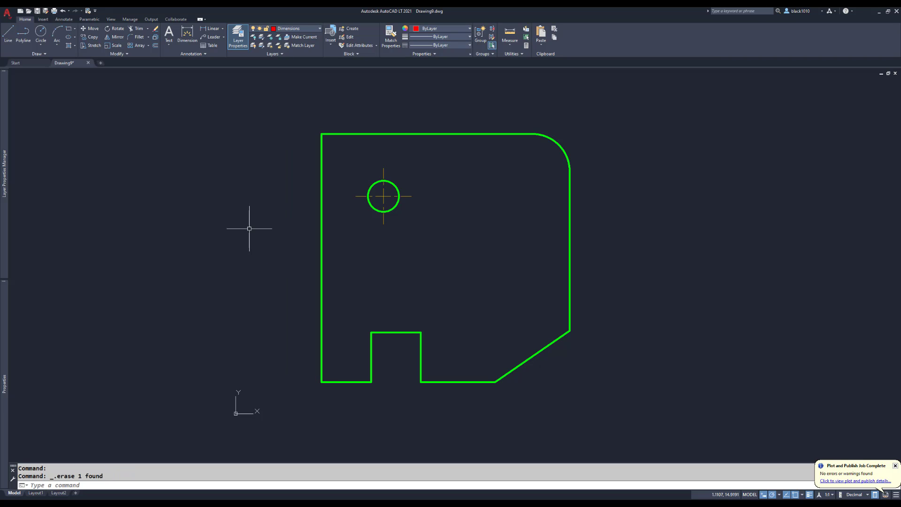
Step: Create an annotative dimension style named "Regular - Annotative" based on the Regular style
click(207, 54)
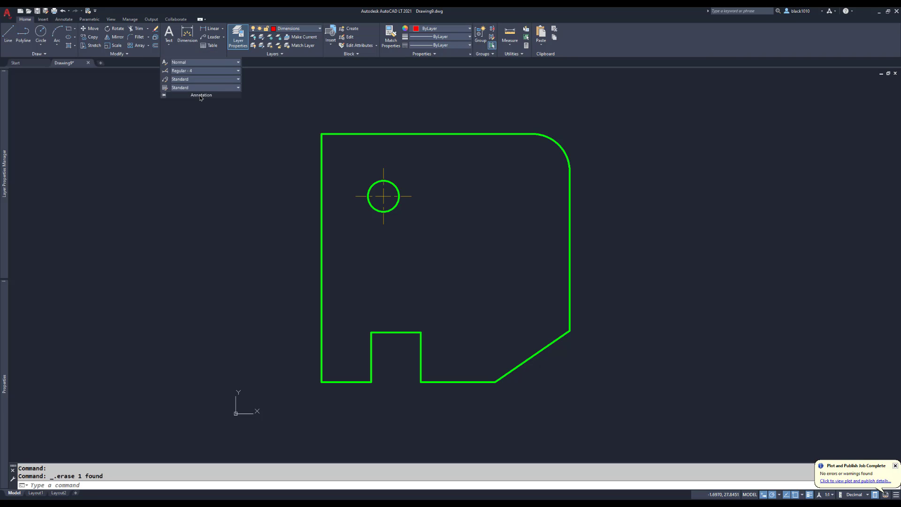
click(165, 72)
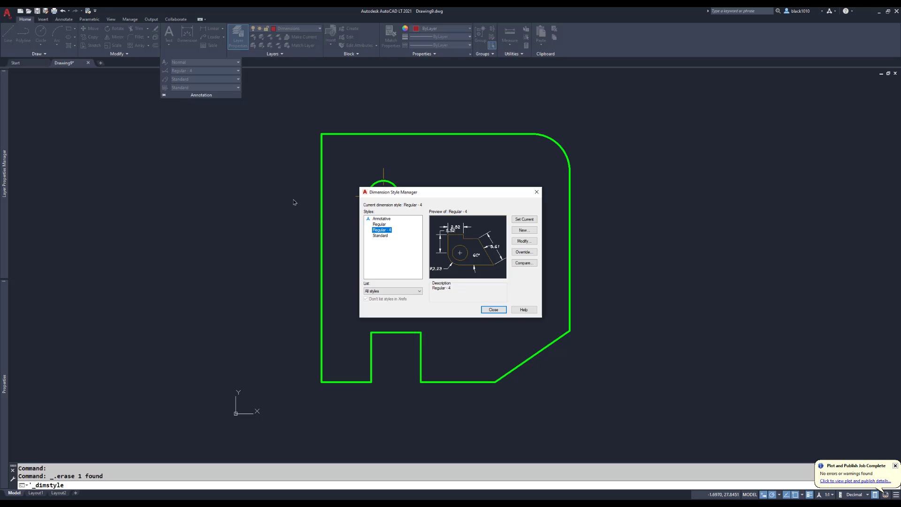
click(377, 224)
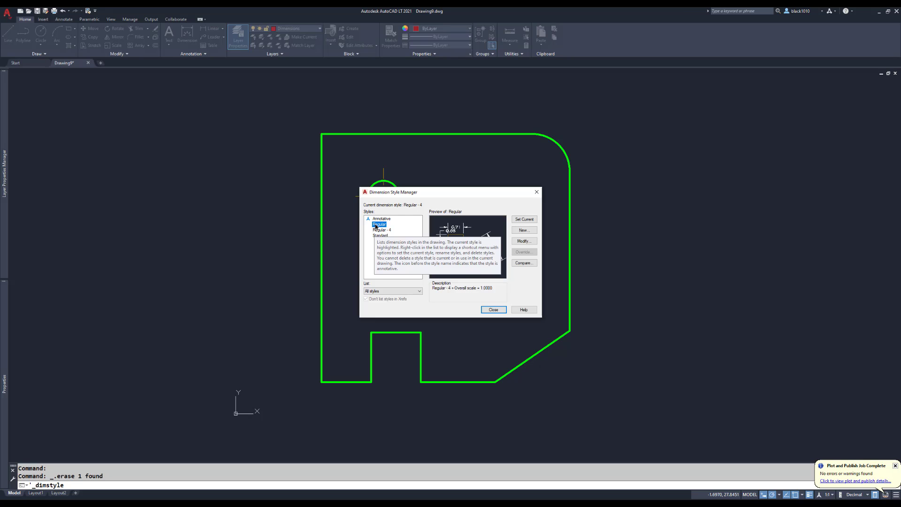
click(524, 231)
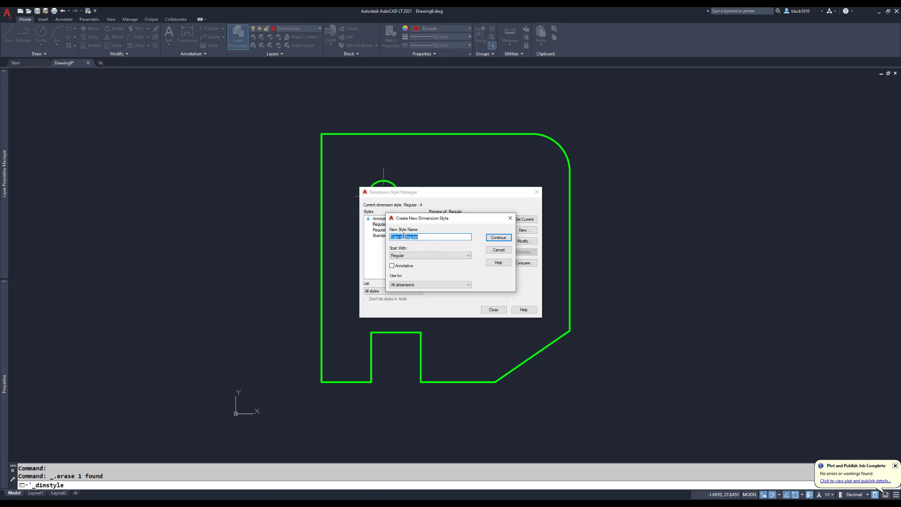
drag(404, 236, 381, 237)
key(BackSpace)
text(- Annotative)
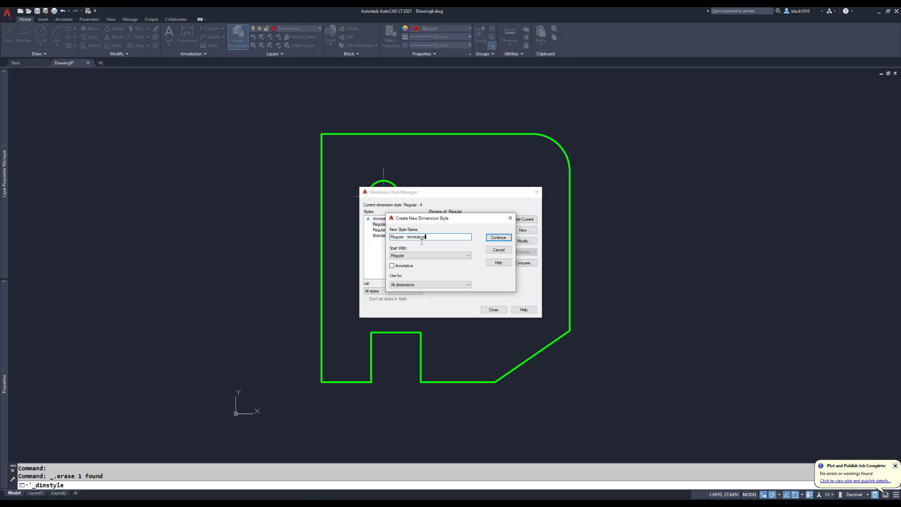
click(392, 266)
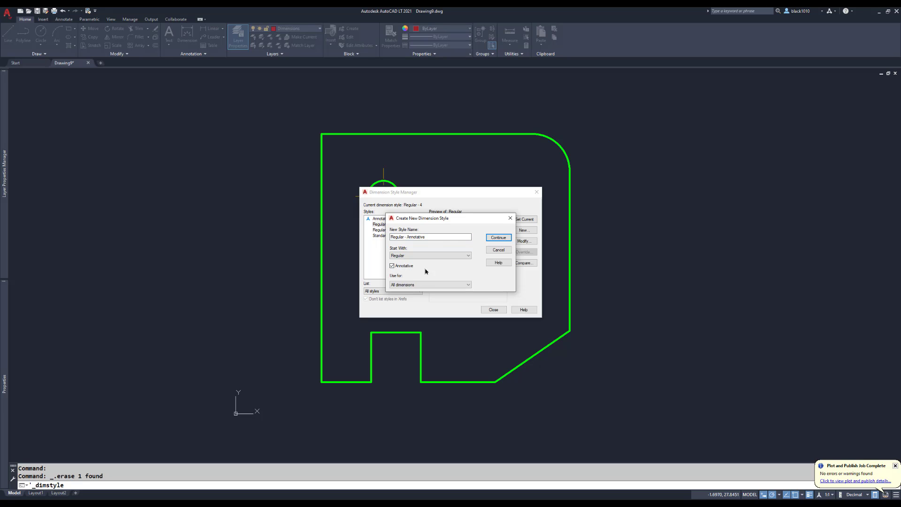
click(492, 239)
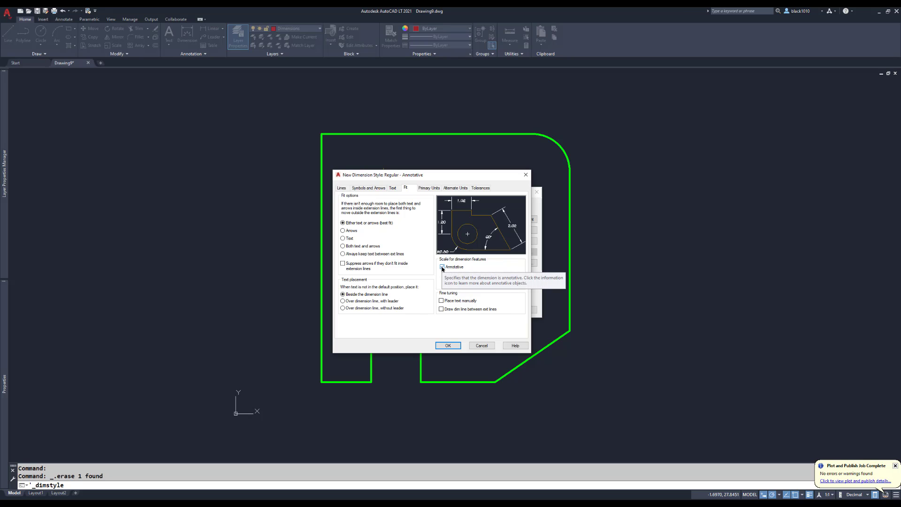
click(448, 346)
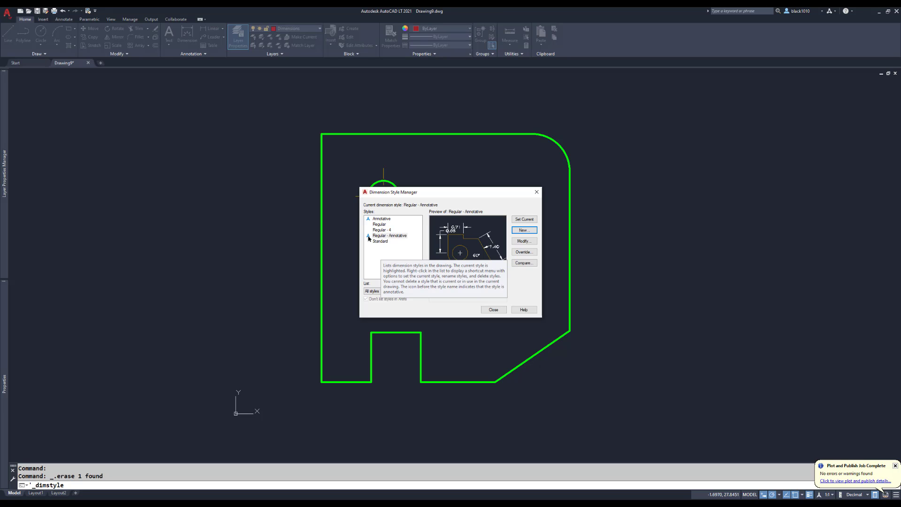
click(494, 310)
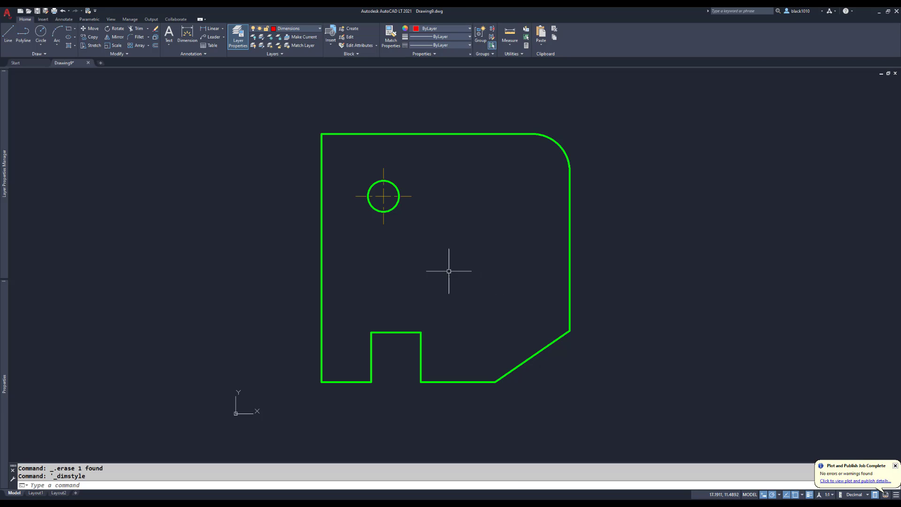
Step: Dismiss the plot notification and check whether Annotation Scale is enabled in the status bar customization list
click(895, 465)
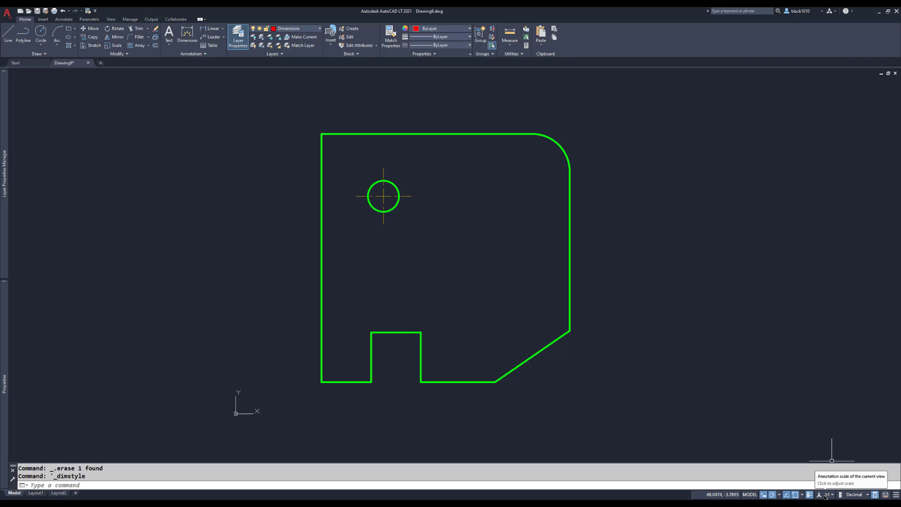
click(896, 494)
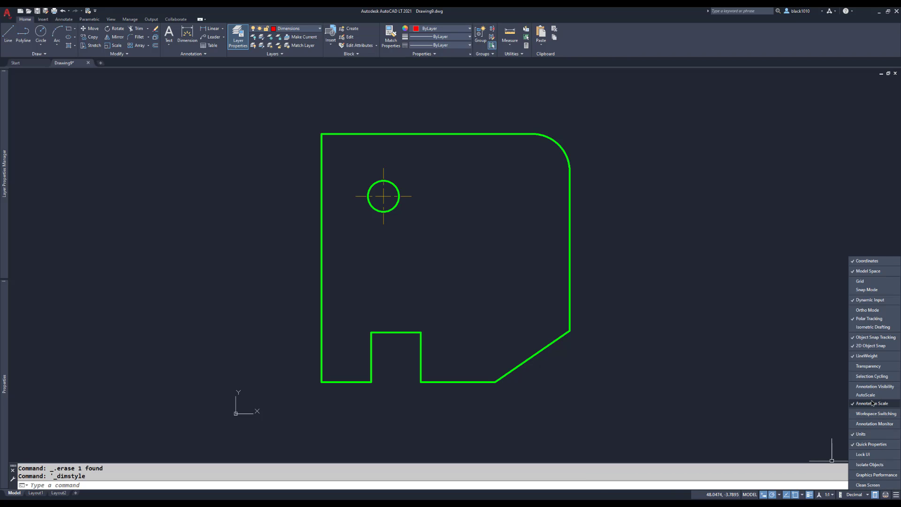
click(776, 376)
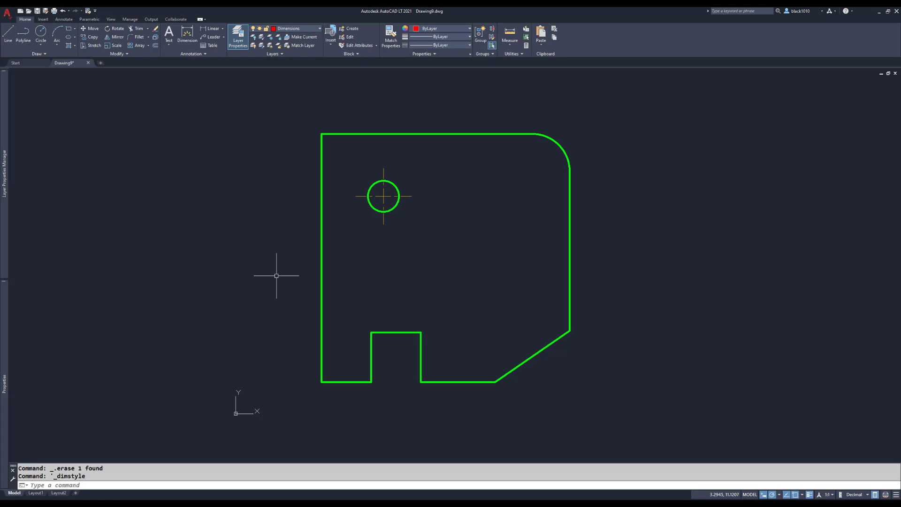
Step: Add a vertical linear dimension to the part's left edge in model space and check how it shows in Layout1
click(212, 31)
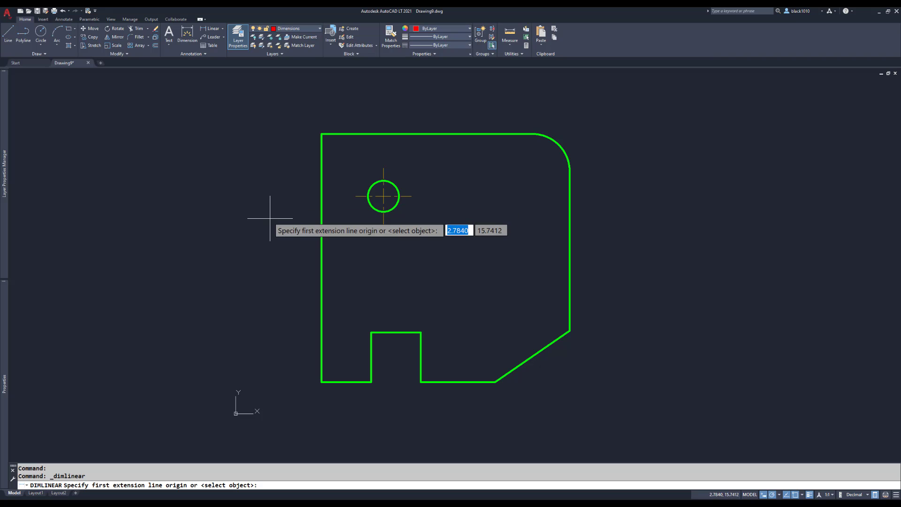
click(321, 382)
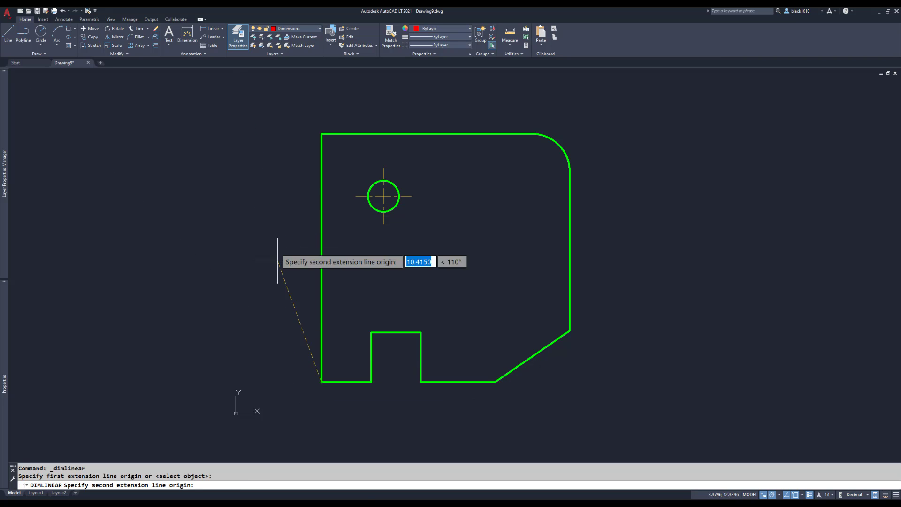
click(322, 134)
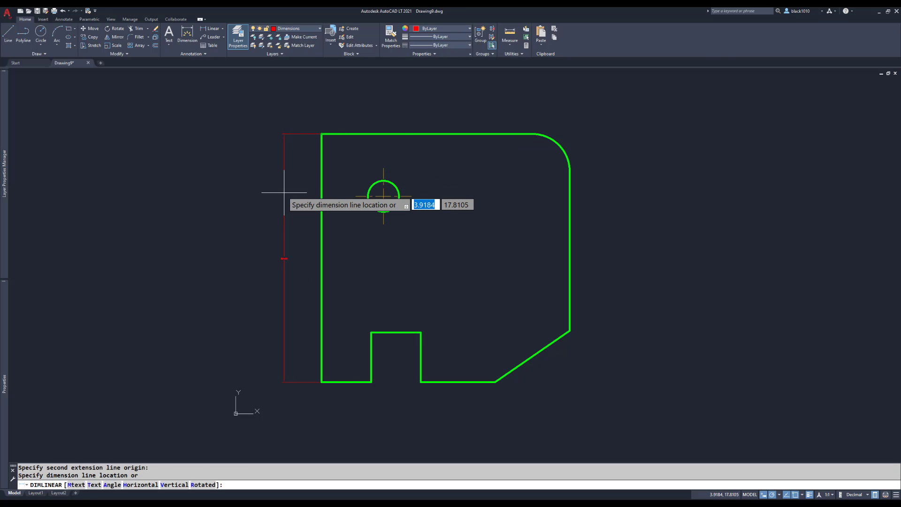
click(285, 192)
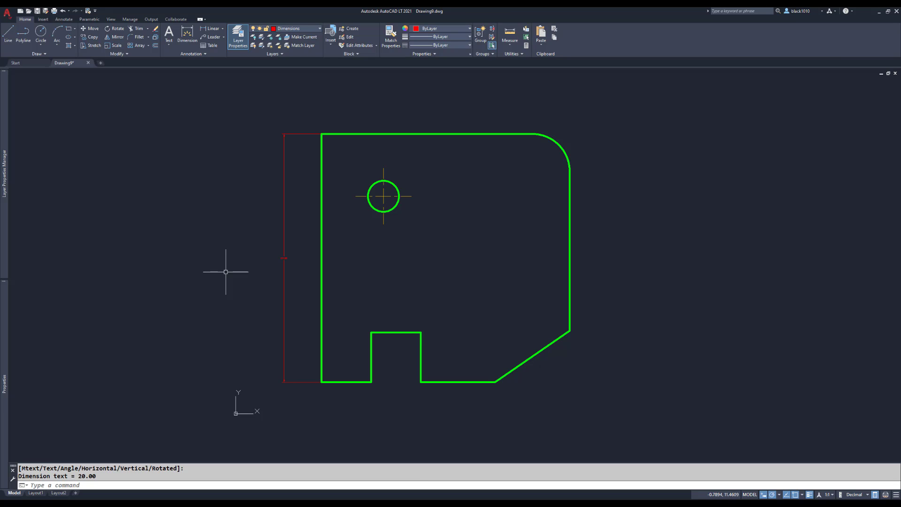
click(35, 493)
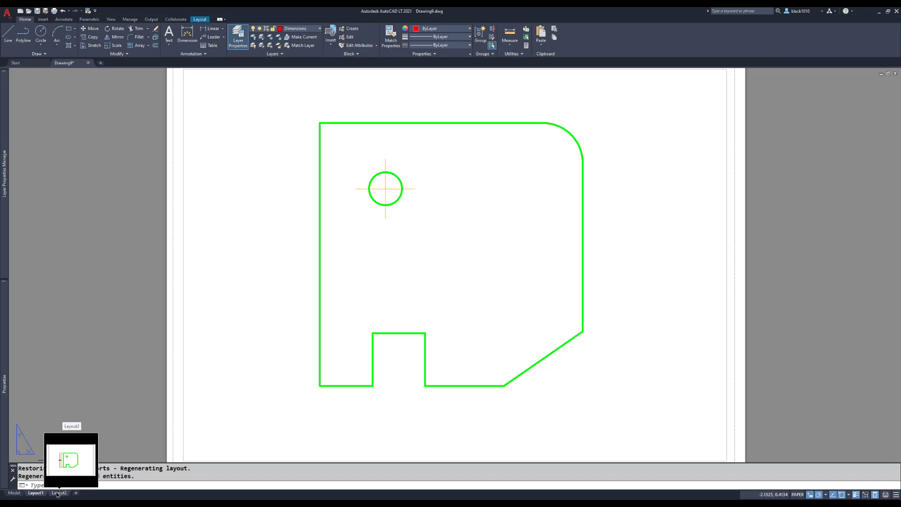
click(14, 493)
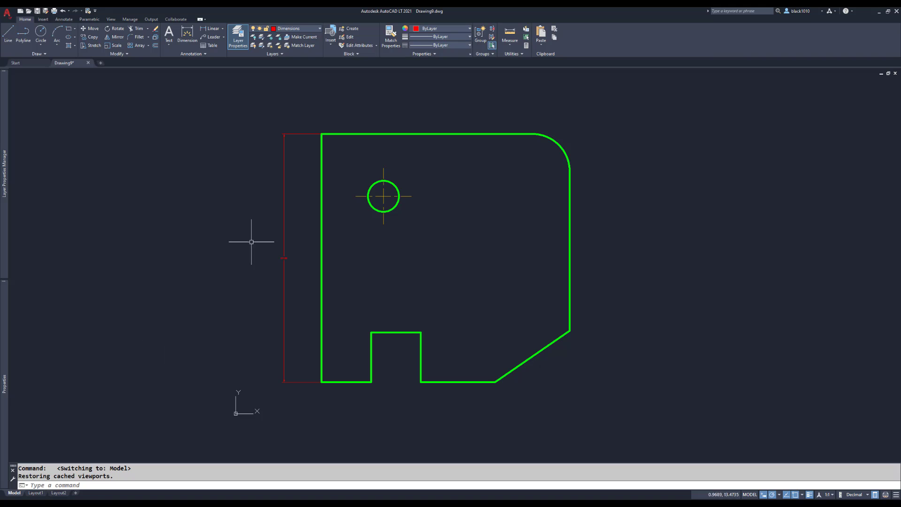
Step: Add the 3" = 1'-0" annotation scale to the left edge's vertical dimension
click(284, 219)
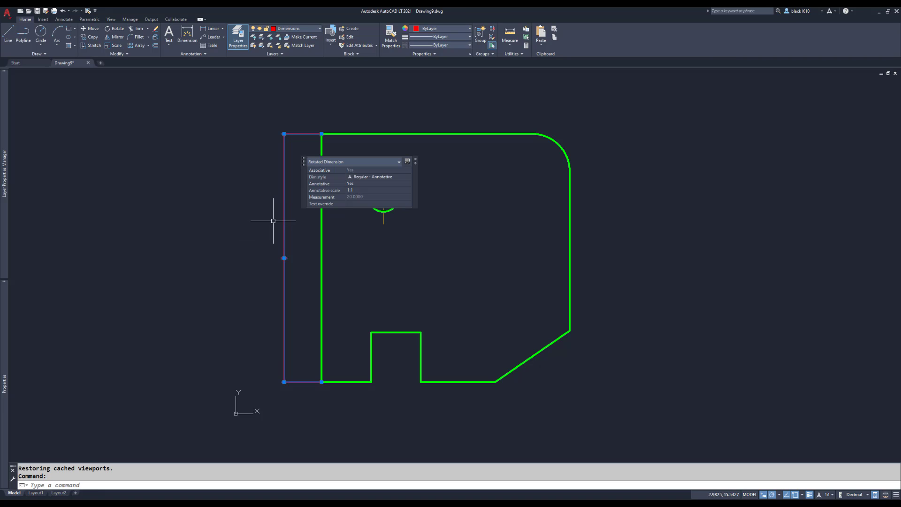
click(377, 192)
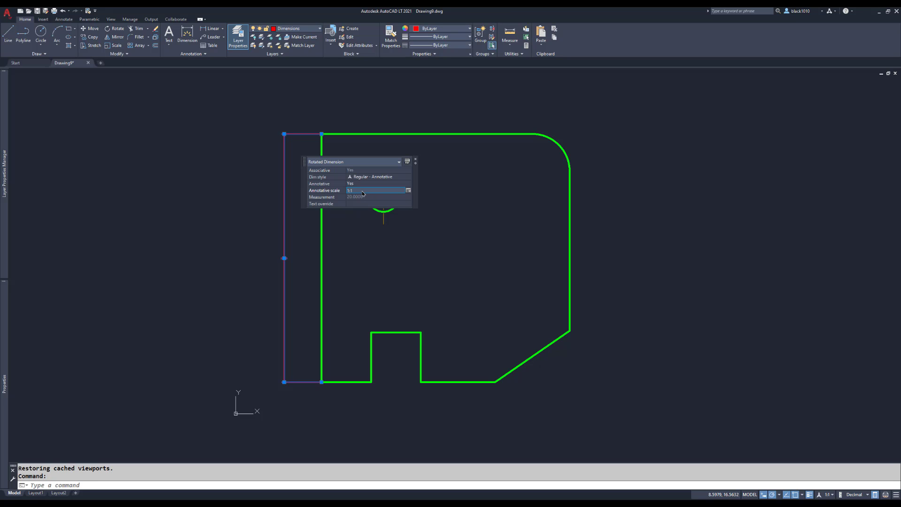
click(409, 191)
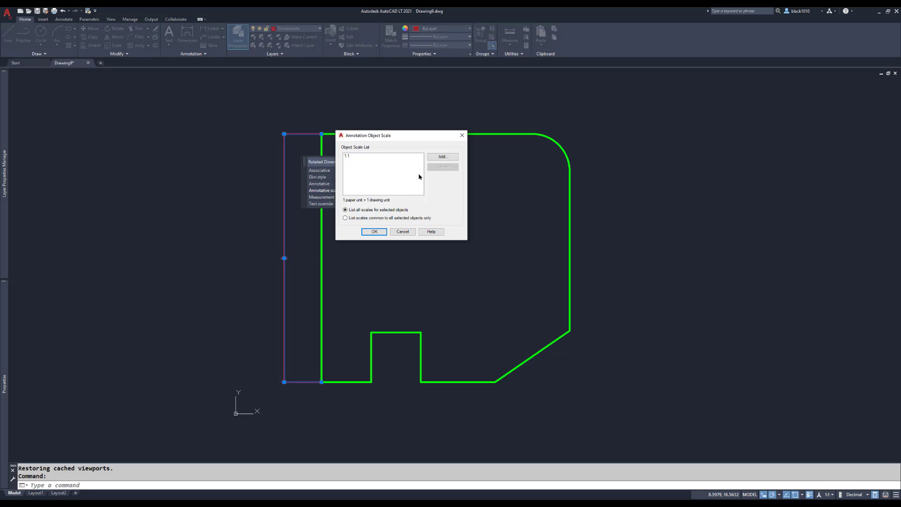
click(442, 157)
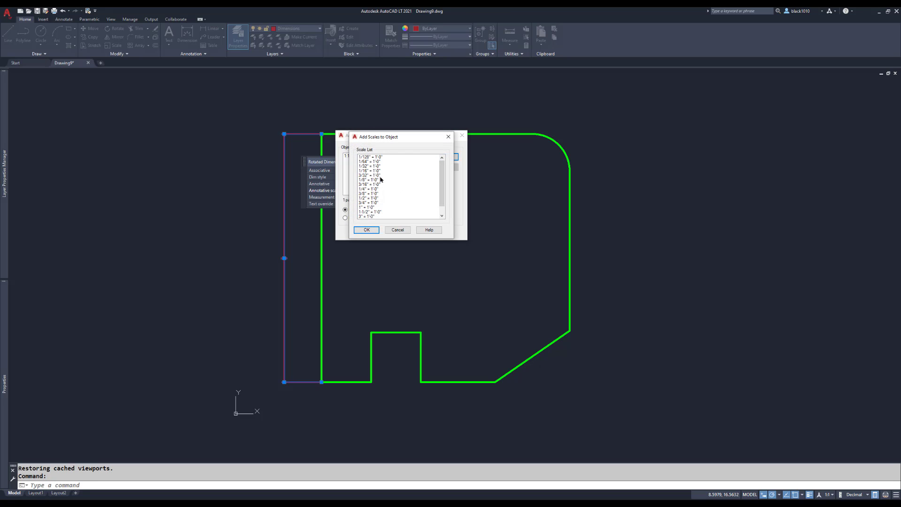
click(366, 217)
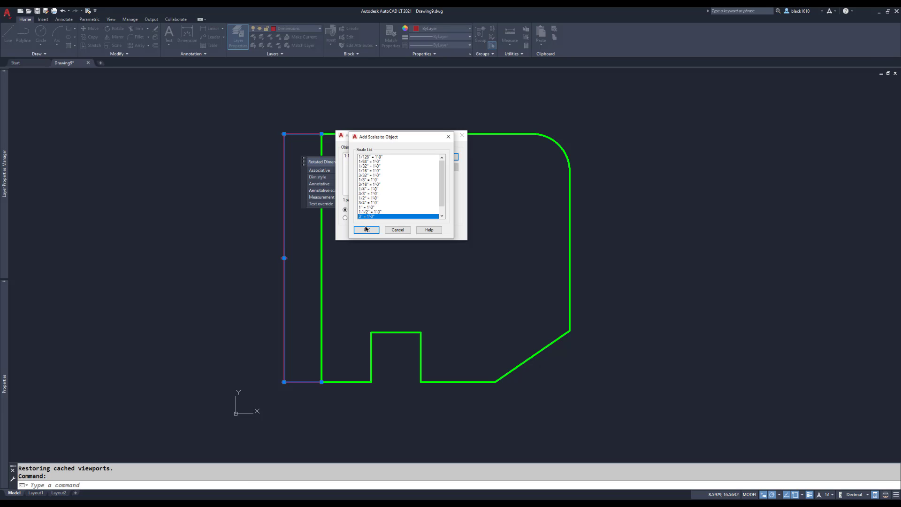
click(366, 231)
click(367, 230)
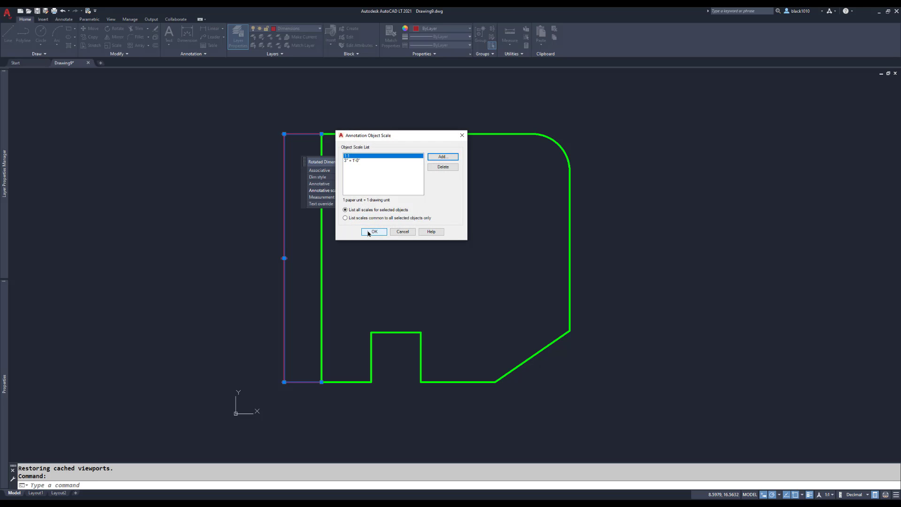
click(372, 231)
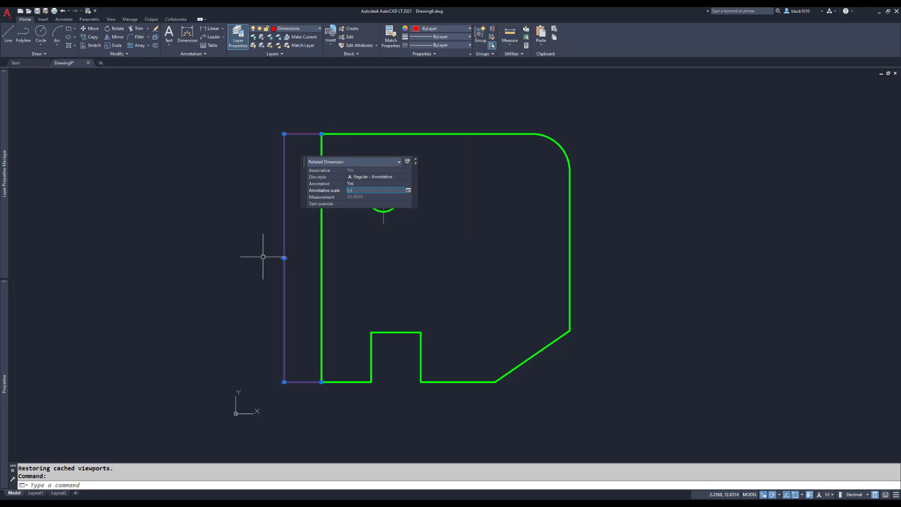
key(Escape)
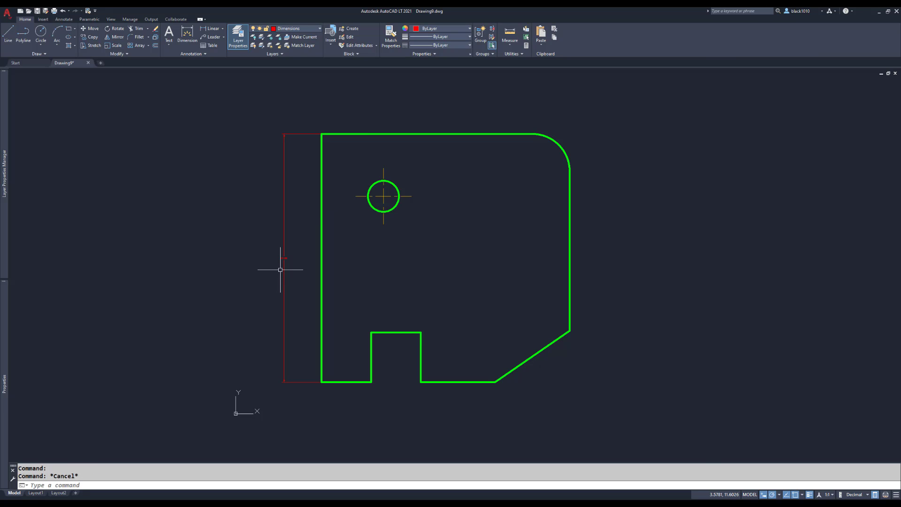
Step: Select the vertical dimension and examine the text sizes of its annotation scale representations up close
mouse_move(284, 269)
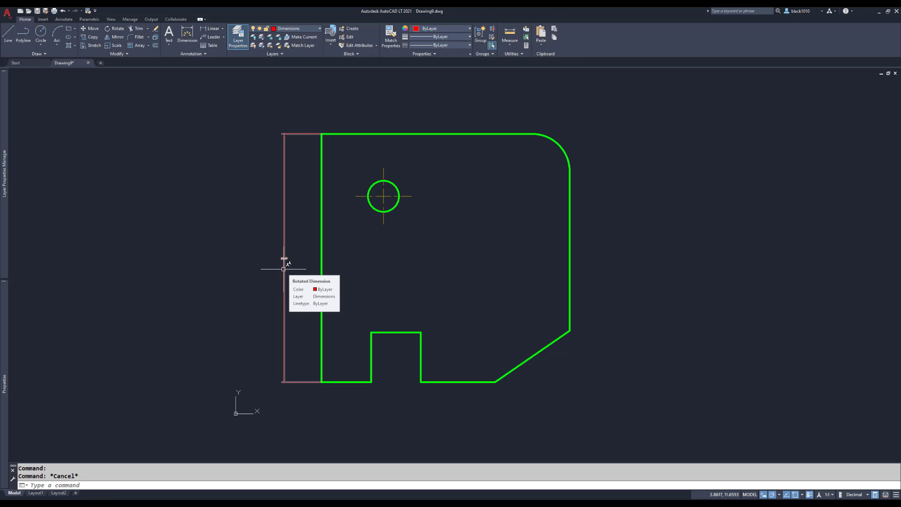
click(284, 269)
scroll(281, 265, up, 5)
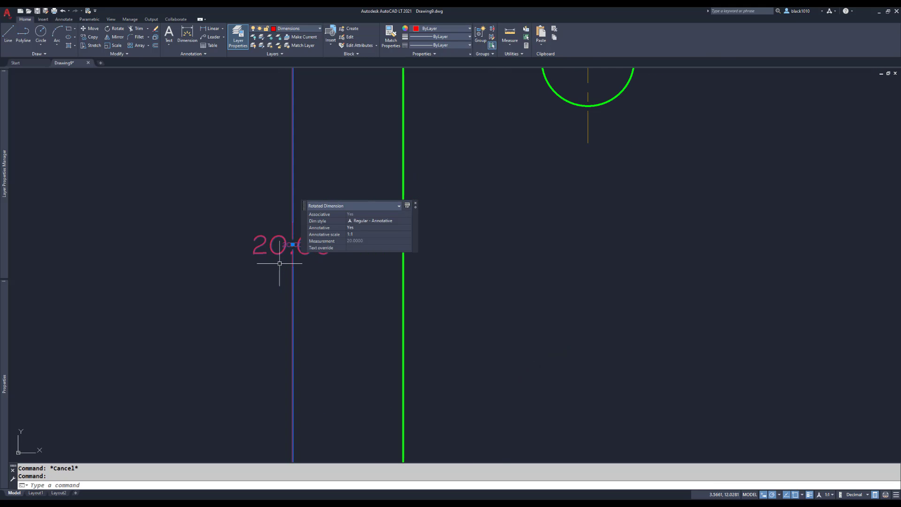
scroll(280, 263, up, 2)
middle_drag(277, 258, 181, 256)
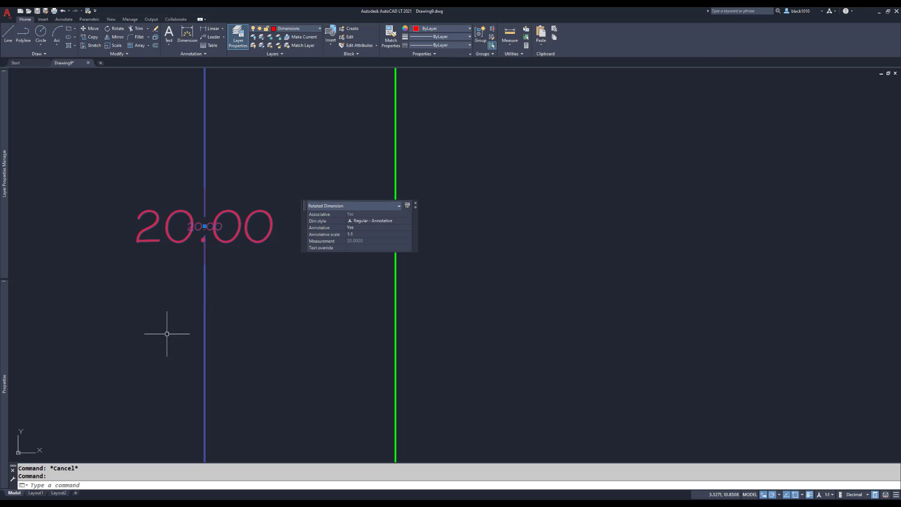
key(Escape)
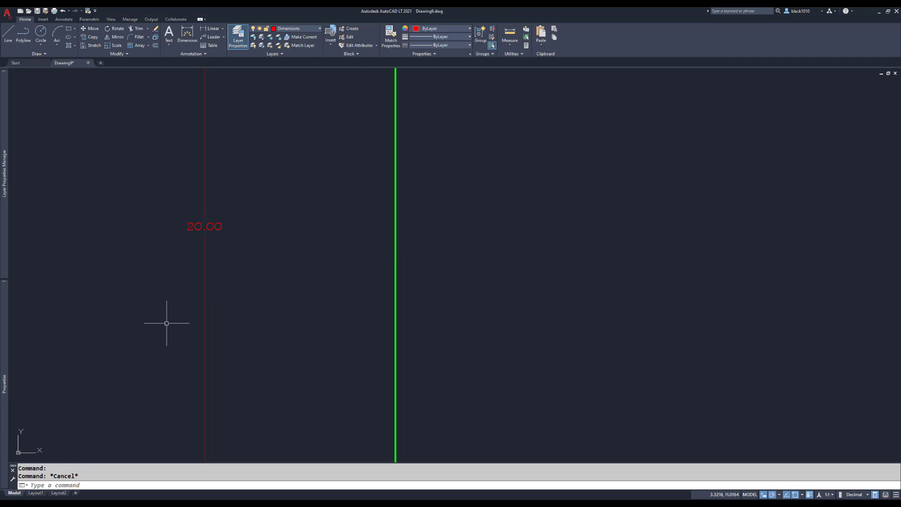
scroll(169, 322, down, 5)
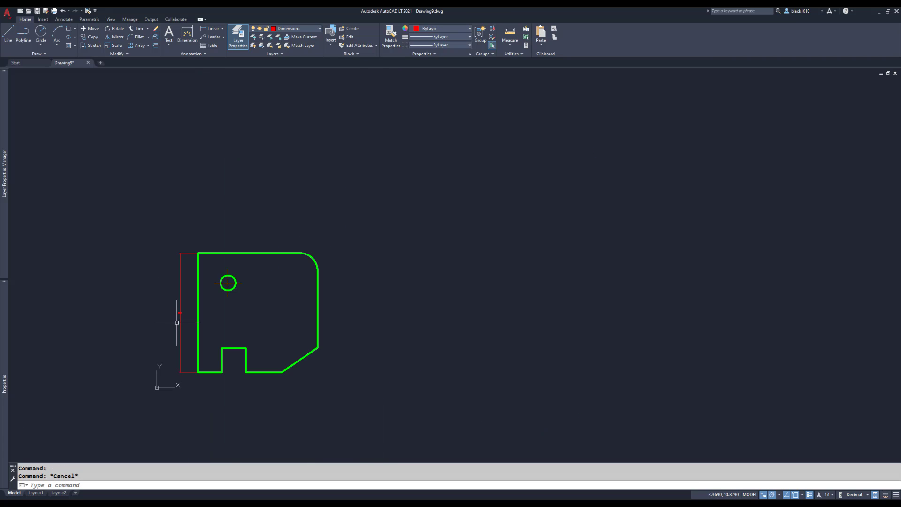
middle_drag(177, 322, 292, 248)
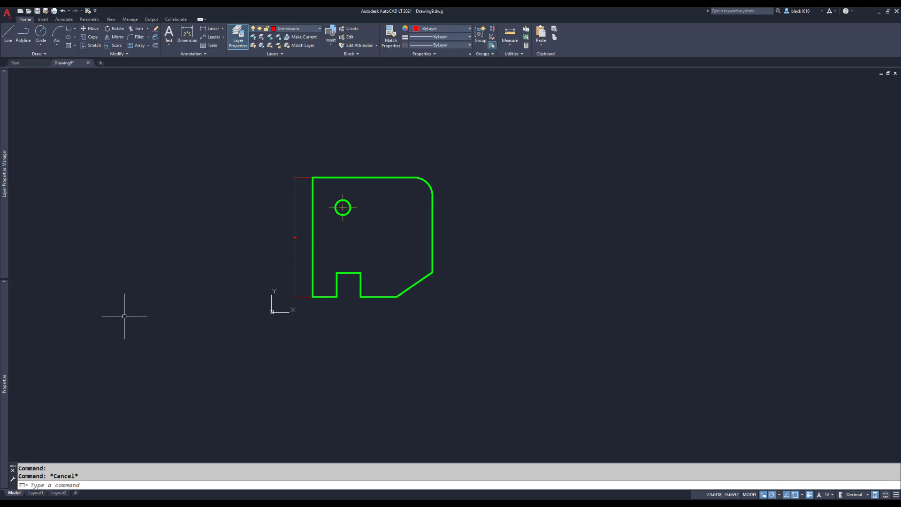
Step: Compare the vertical dimension in Layout1 and Layout2, and delete the outer non-annotative vertical dimension from Layout2
click(37, 493)
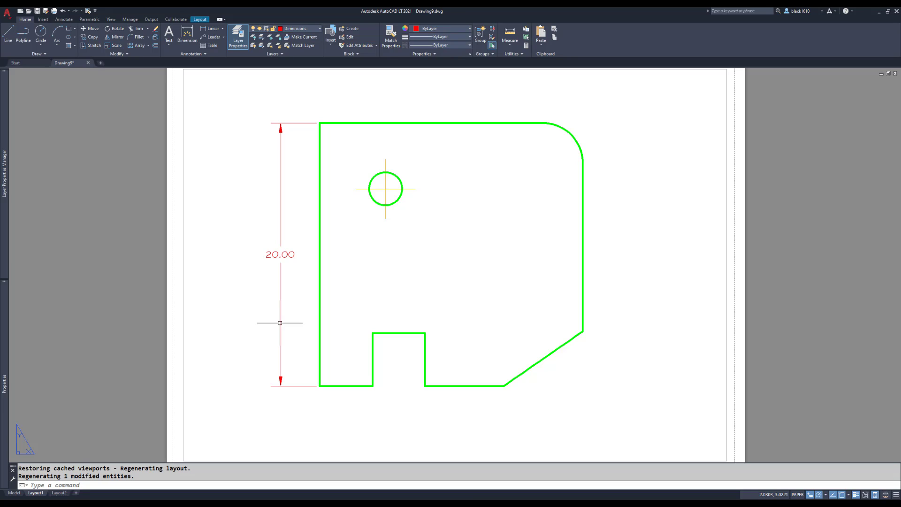
click(58, 493)
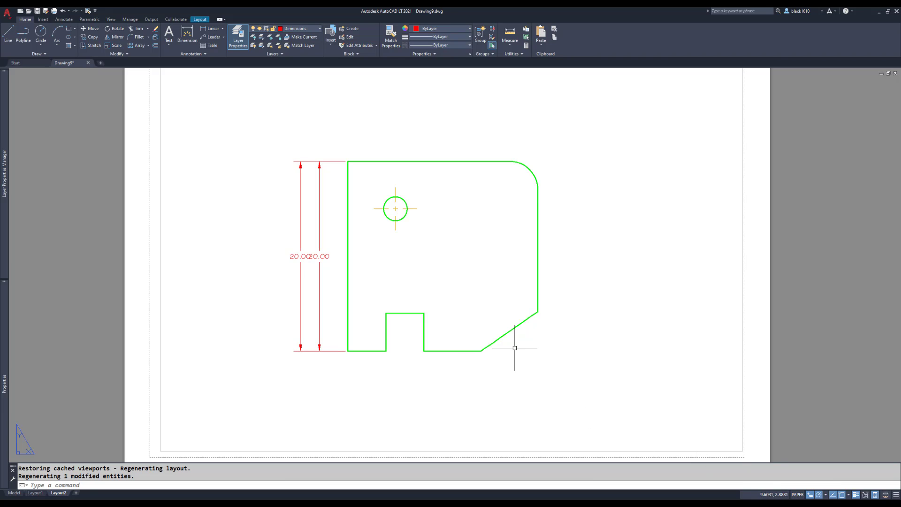
click(300, 287)
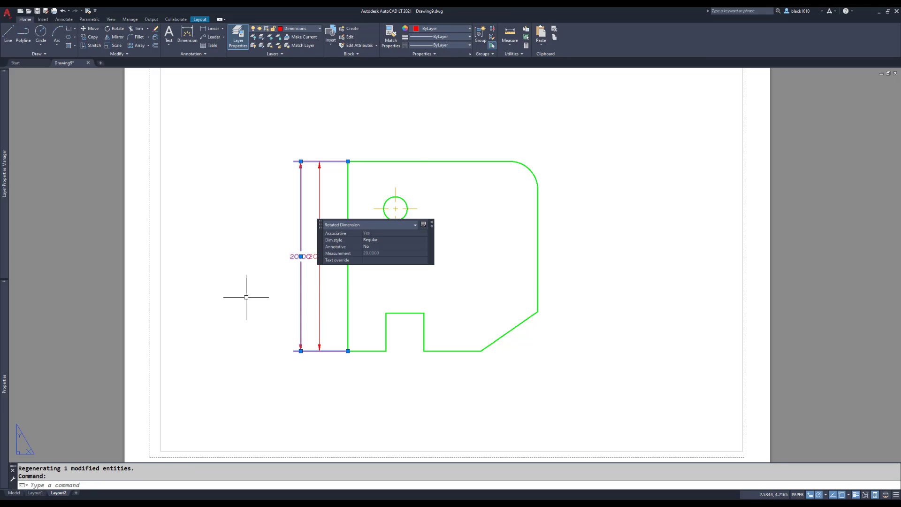
key(Delete)
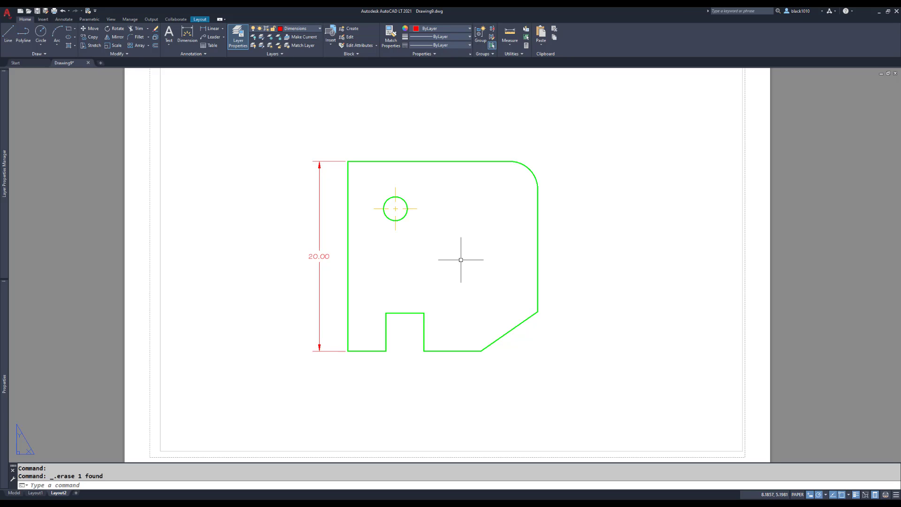
Step: Unlock the Layout2 viewport, set its scale to 6" = 1'-0", and return to paper space
scroll(461, 260, down, 1)
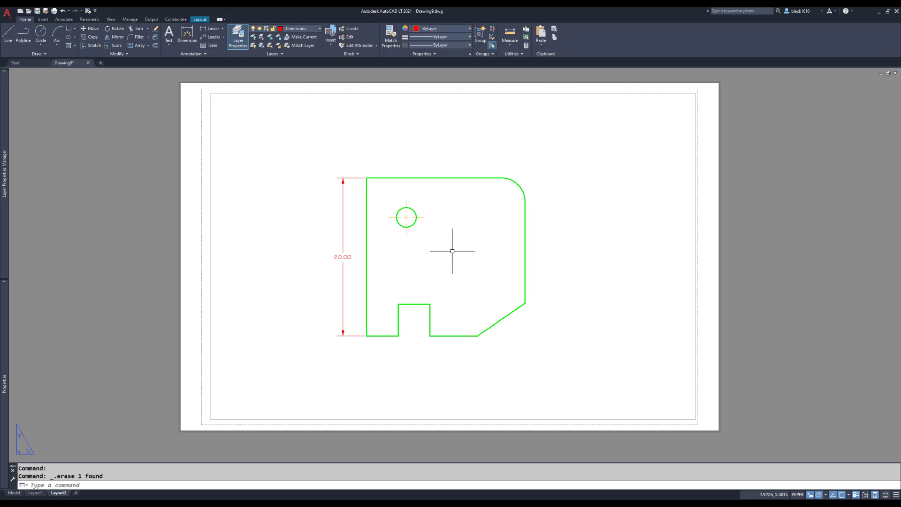
click(798, 494)
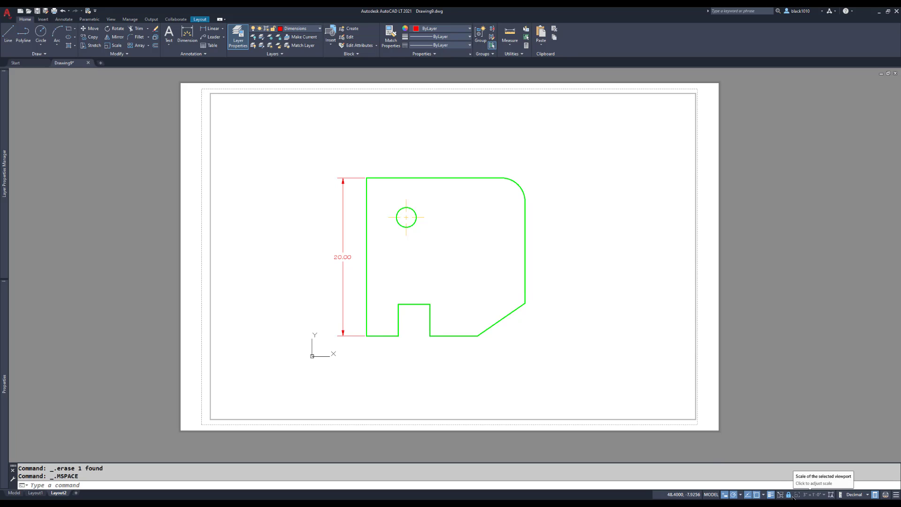
click(789, 494)
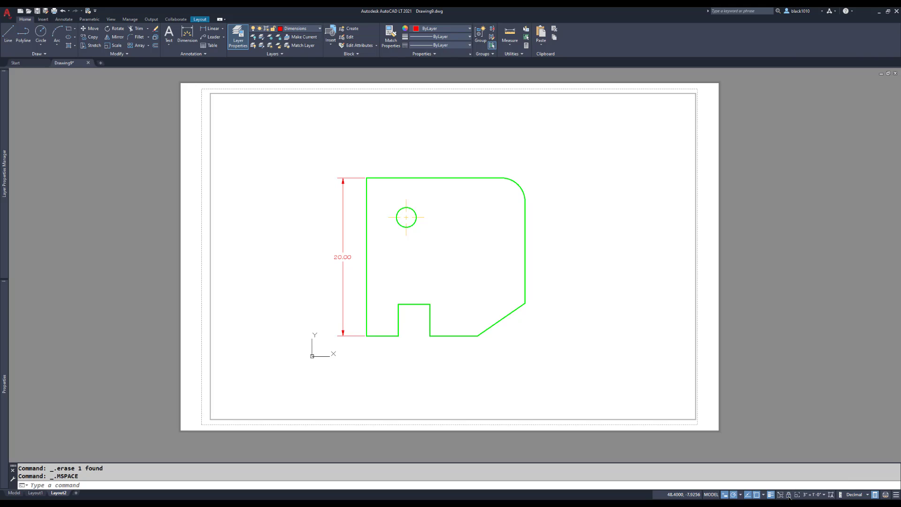
click(824, 494)
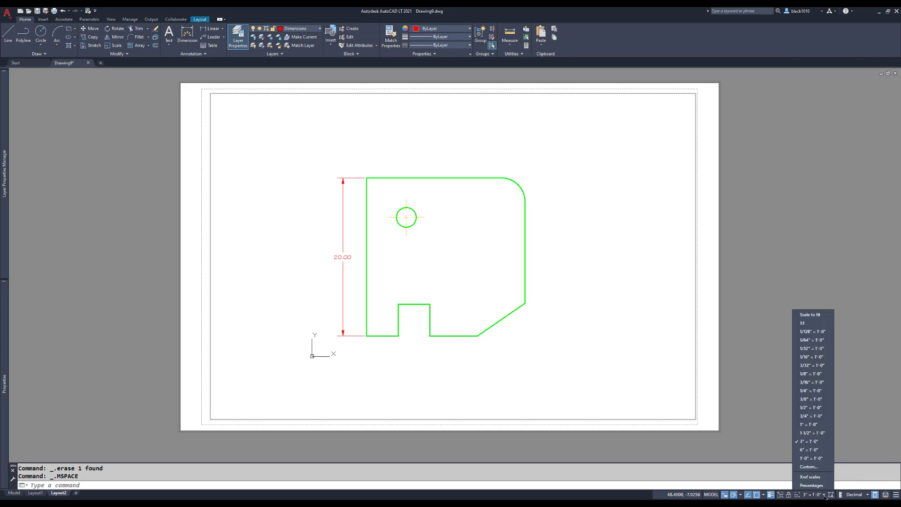
click(808, 452)
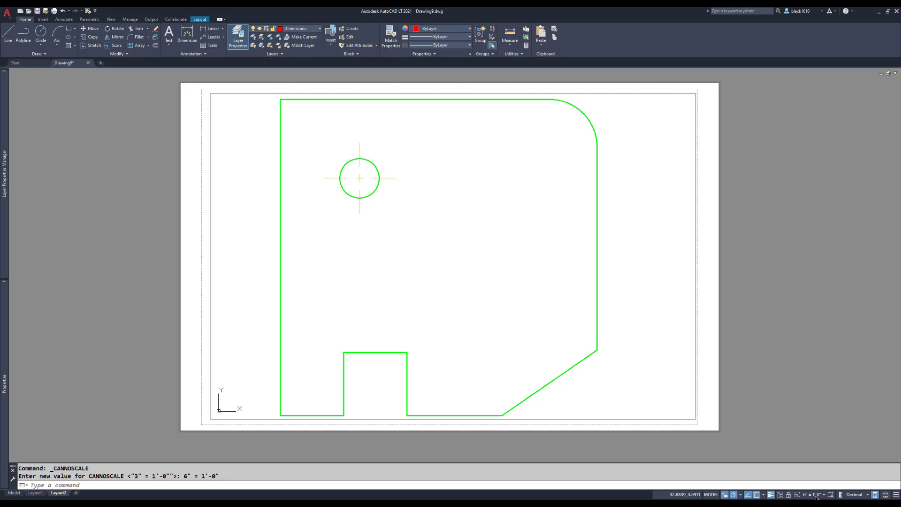
click(711, 495)
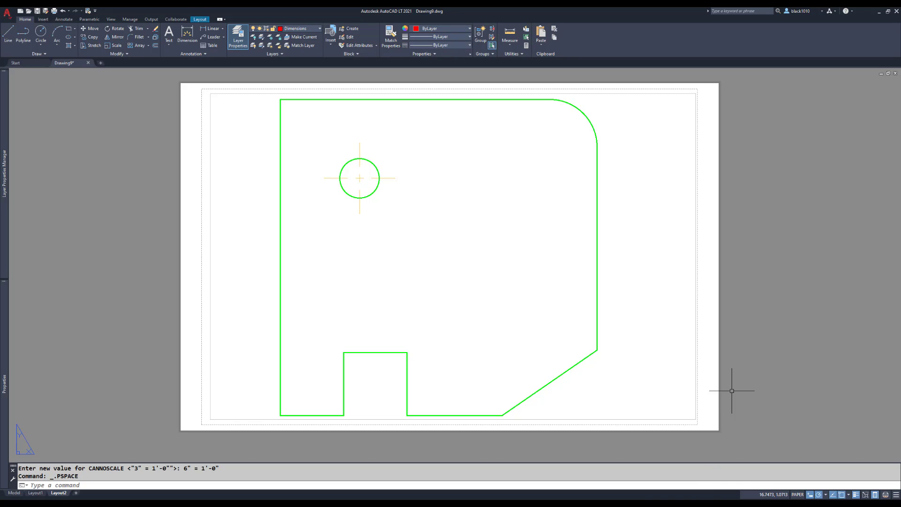
Step: Add the 6" = 1'-0" annotation scale to the left edge's vertical dimension in model space
click(14, 494)
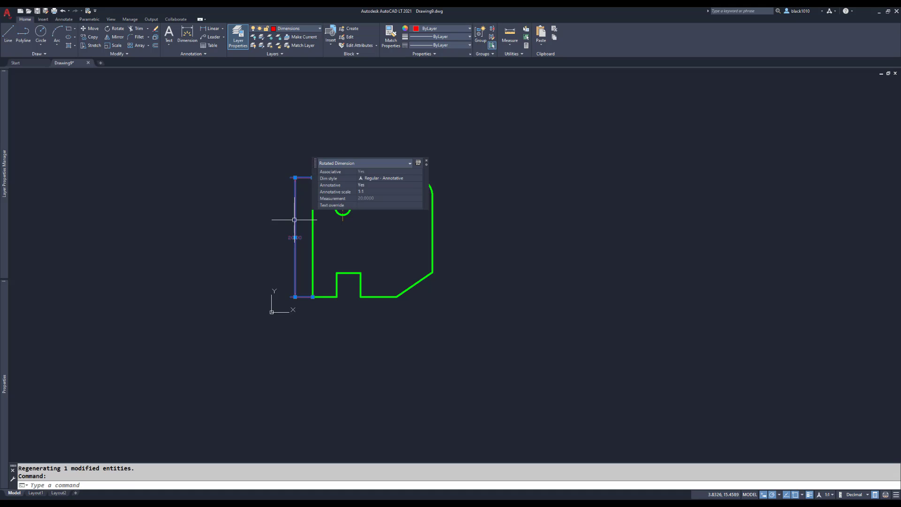
click(386, 194)
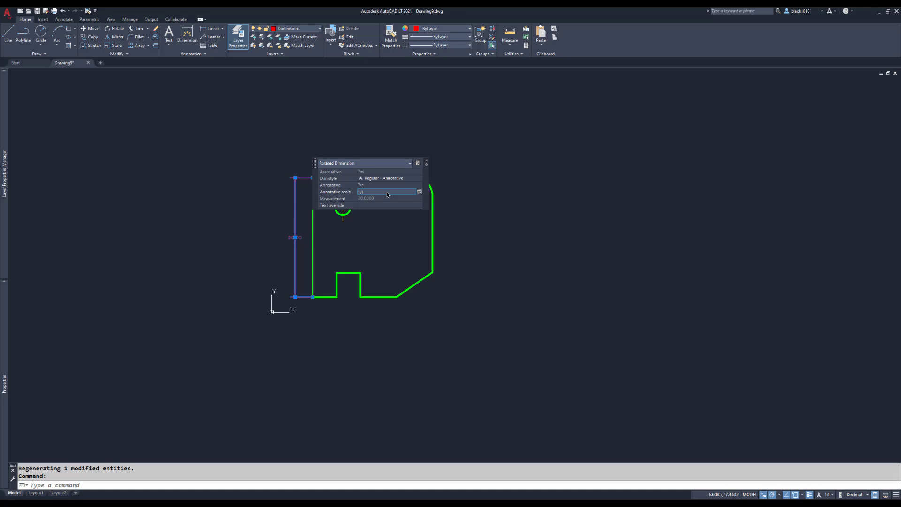
click(418, 192)
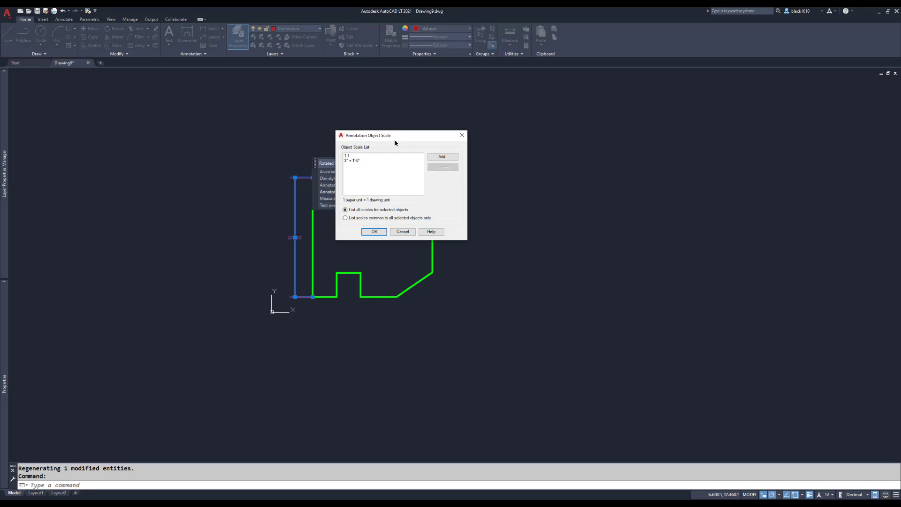
click(449, 158)
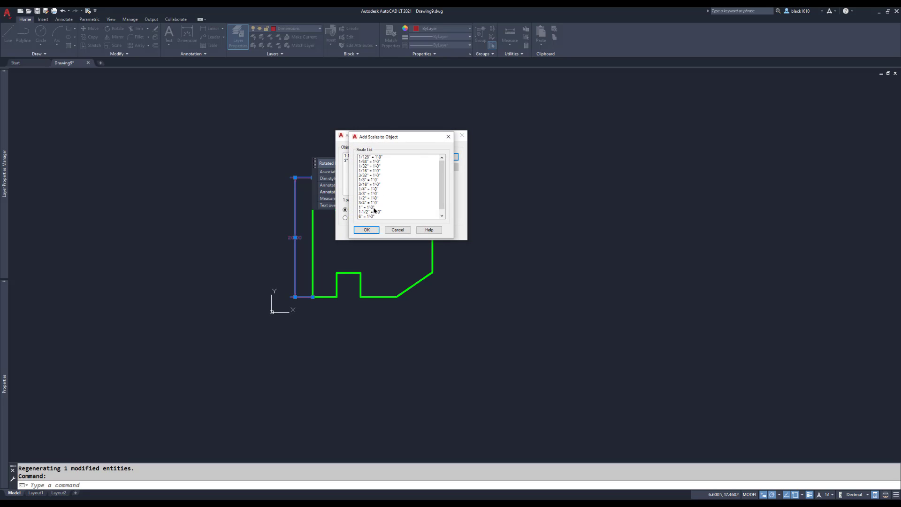
click(372, 216)
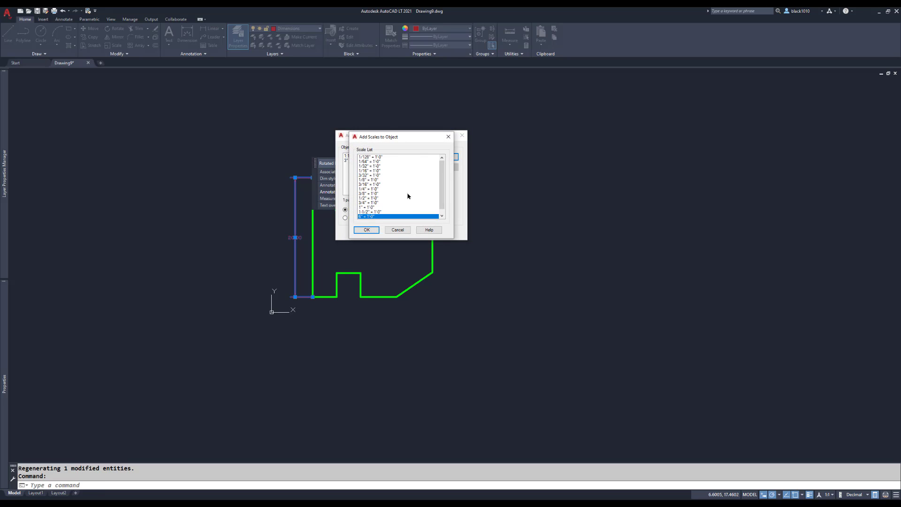
click(366, 230)
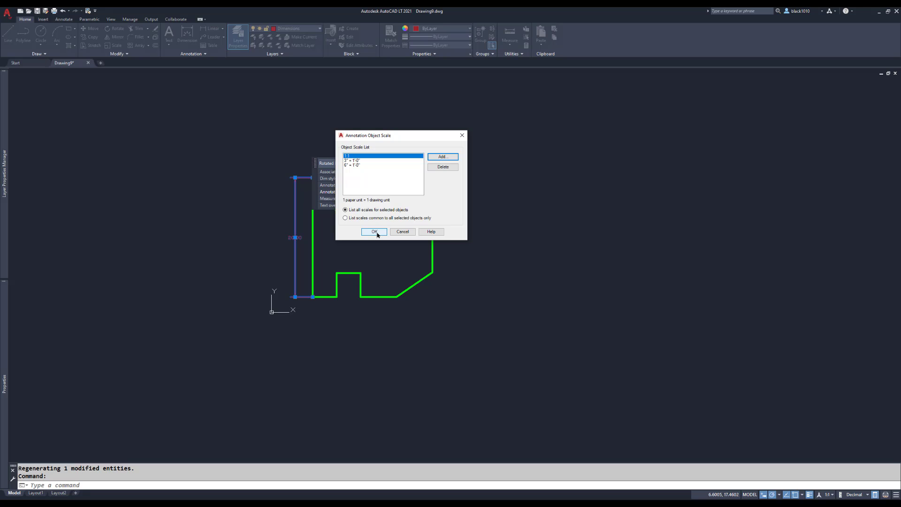
click(374, 232)
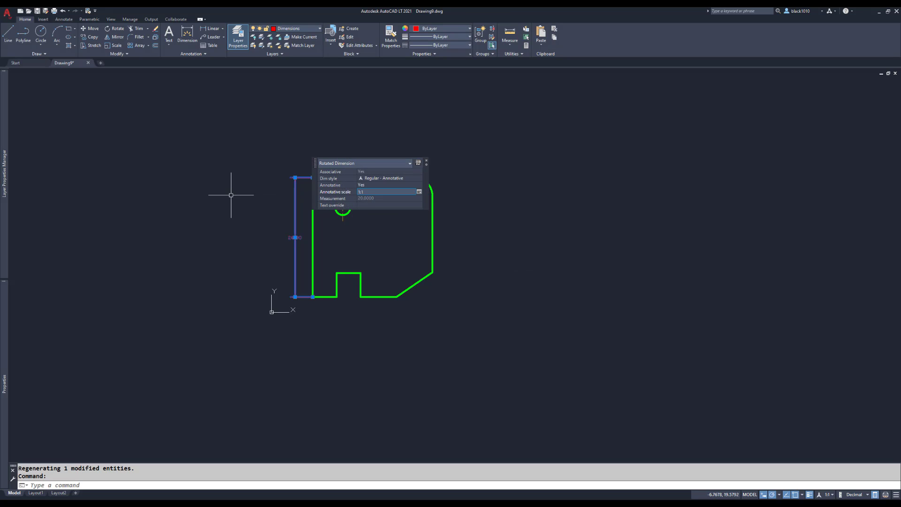
key(Escape)
Step: Examine the vertical dimension's annotation scale representations up close in model space, and check how it shows in Layout1 and Layout2
scroll(286, 243, up, 10)
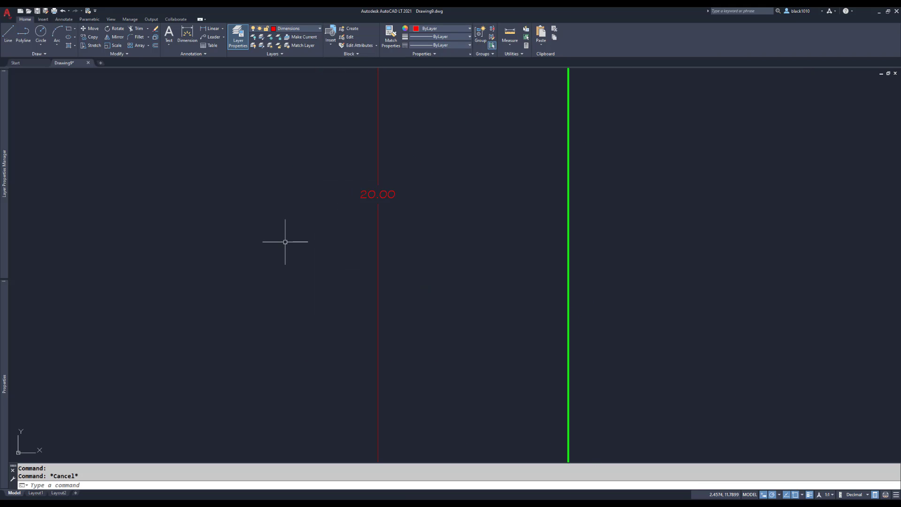
scroll(308, 242, up, 3)
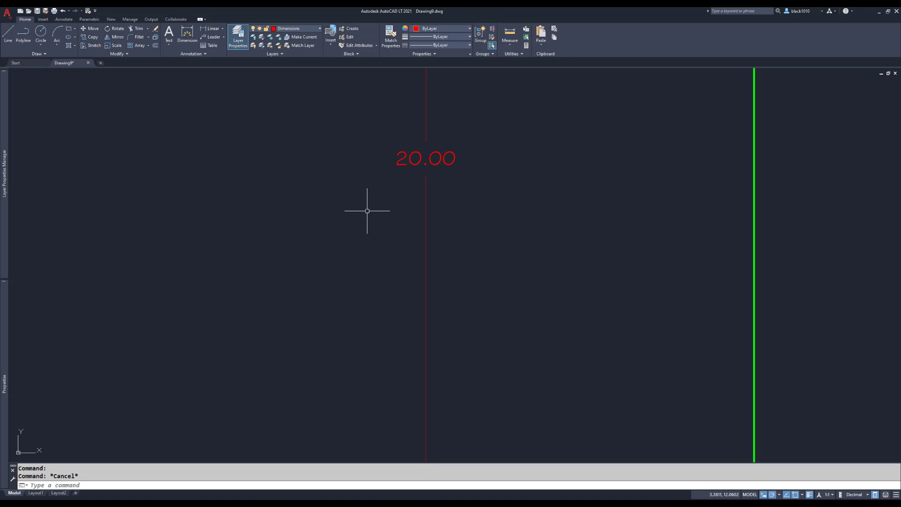
click(426, 213)
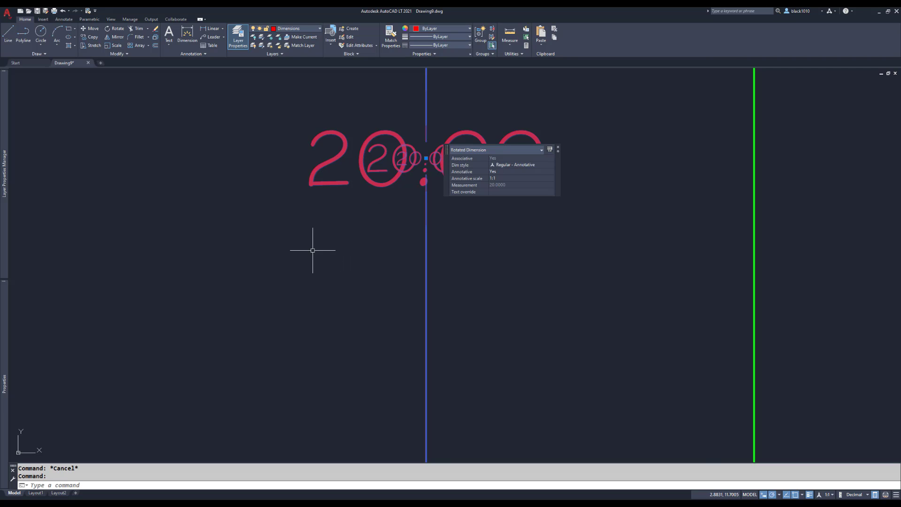
key(Escape)
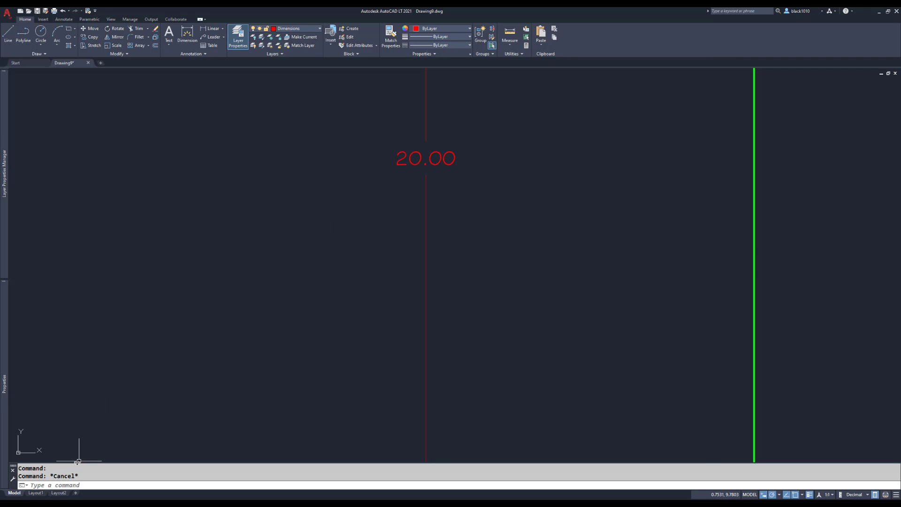
click(39, 496)
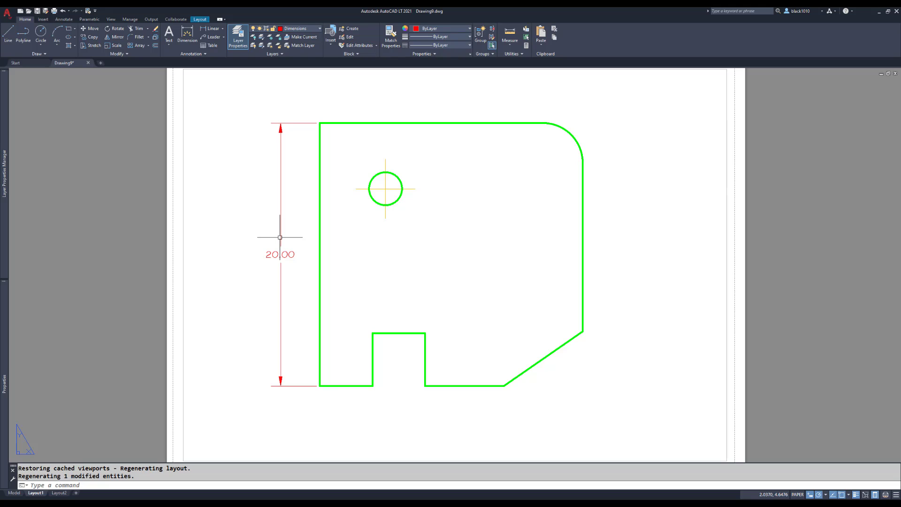
click(59, 493)
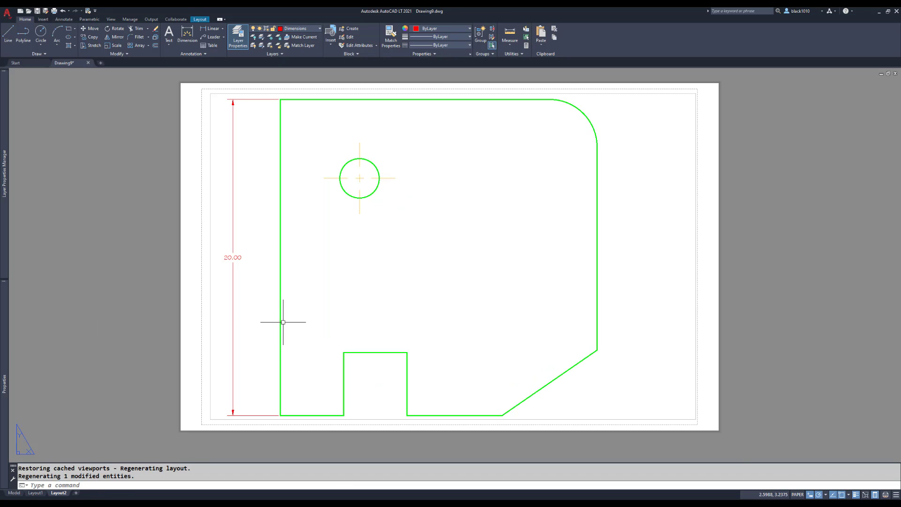